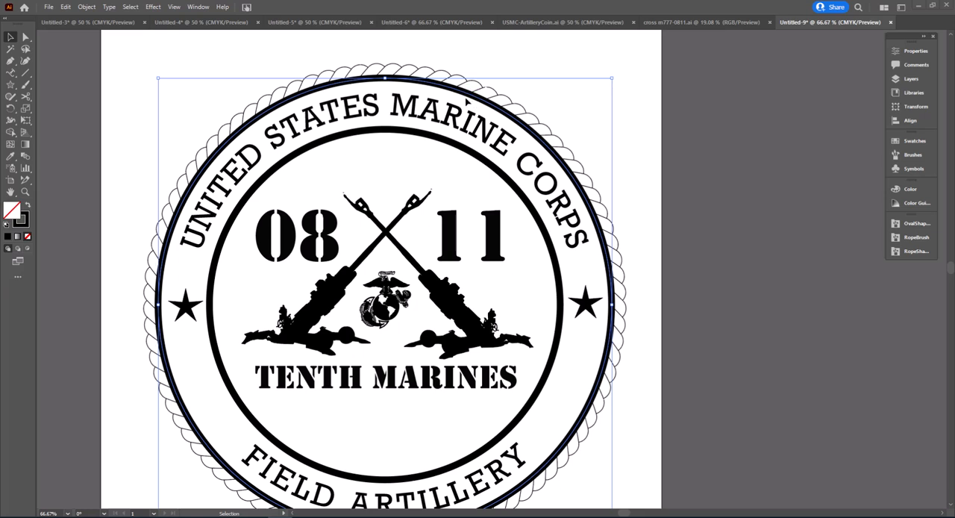
Step: Expand the outer circle's stroke into a filled shape and check its paths in outline view
scroll(466, 99, "up", 3)
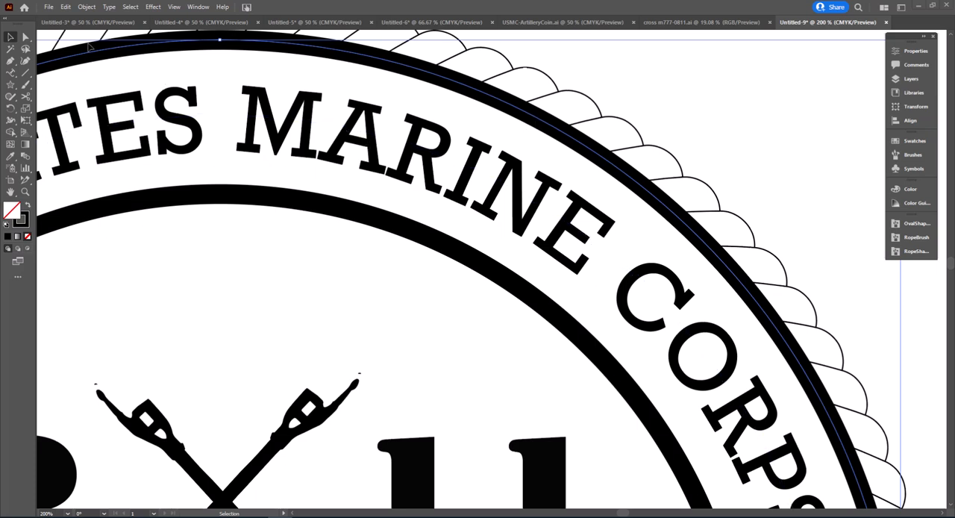
left_click(86, 7)
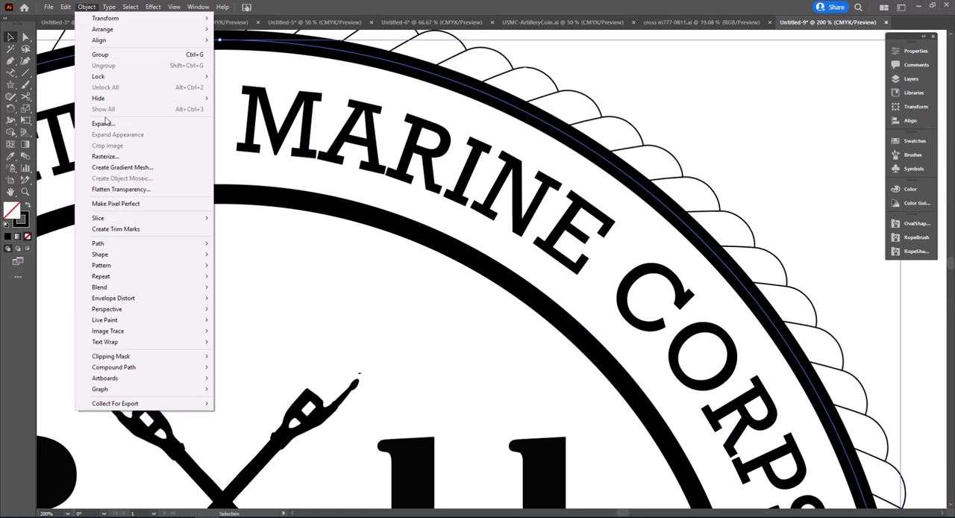
left_click(107, 124)
left_click(450, 241)
left_click(453, 319)
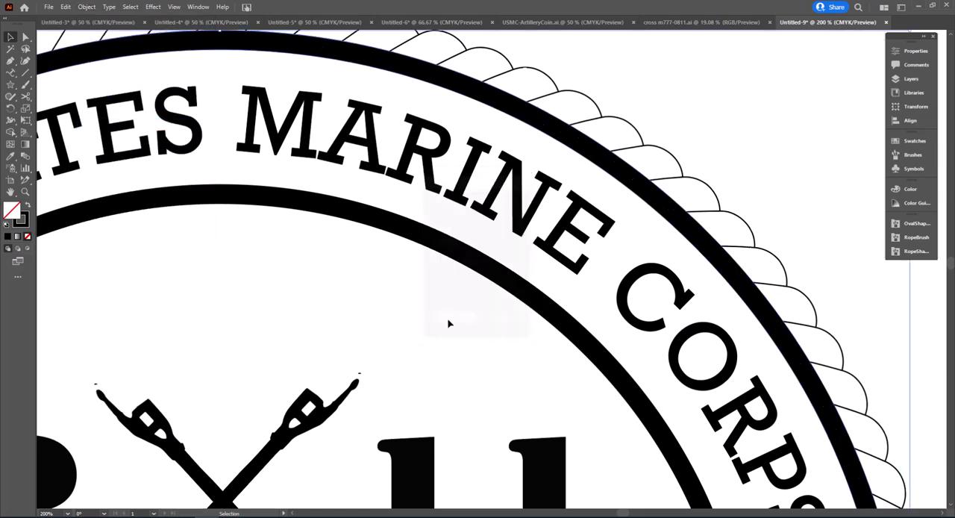
left_click(534, 127)
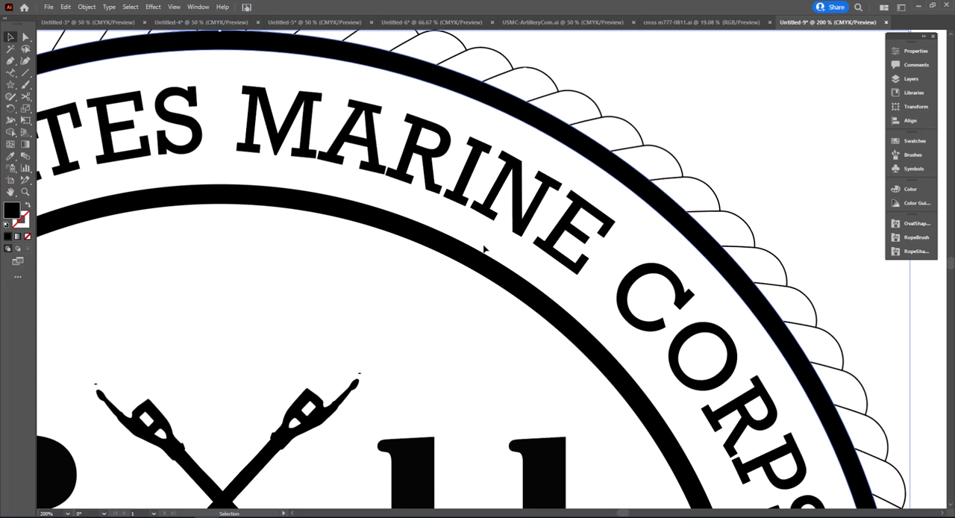
key("ctrl+y")
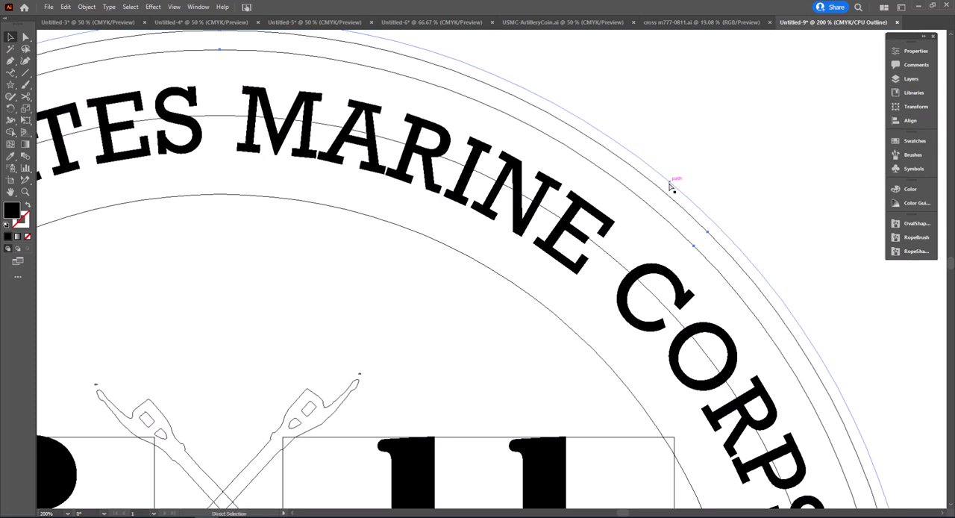
key("ctrl+y")
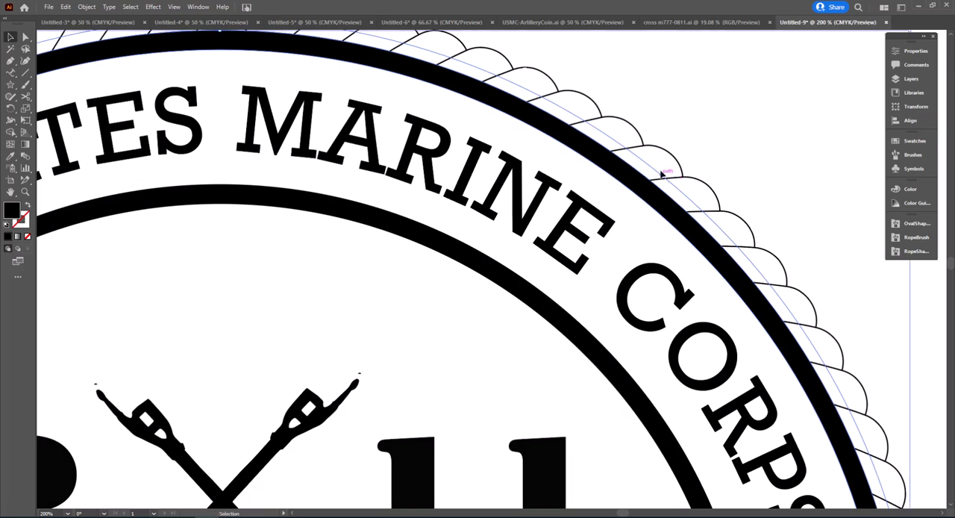
Step: Expand the appearance of the rope brush circle around the seal
left_click(605, 121)
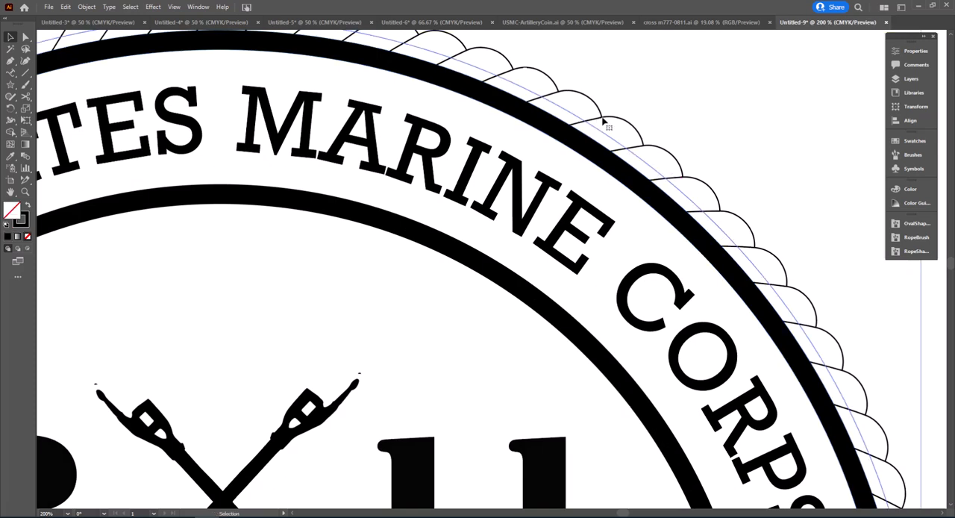
left_click(87, 8)
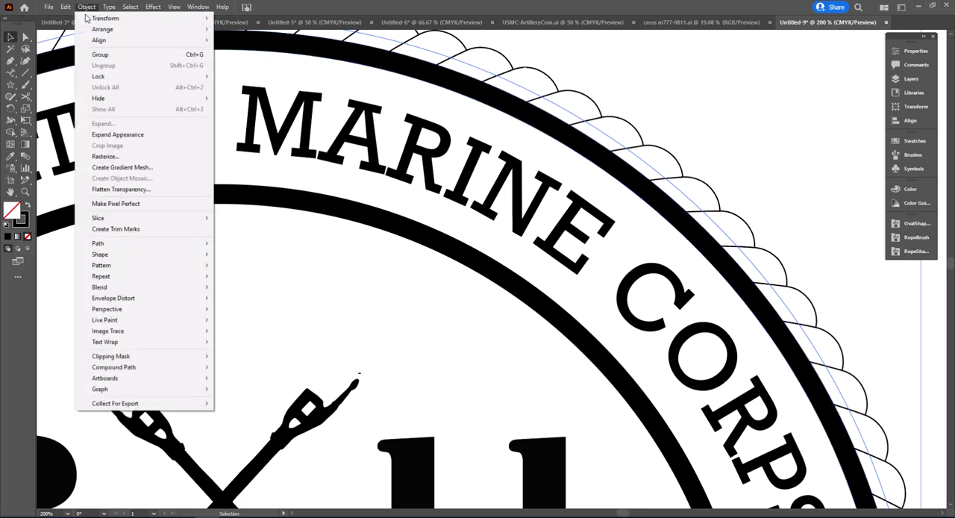
left_click(117, 134)
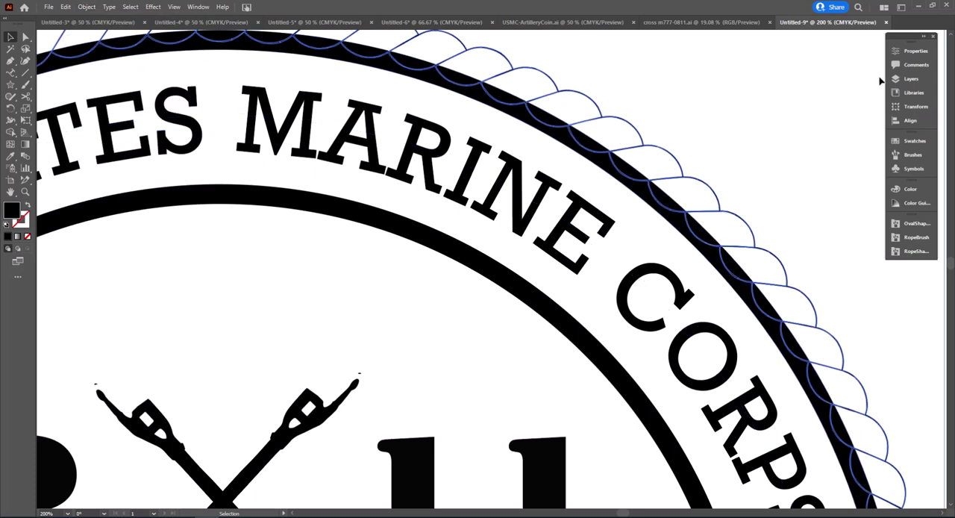
Step: Set the stroke weight of the expanded rope border to 3 pt
left_click(912, 51)
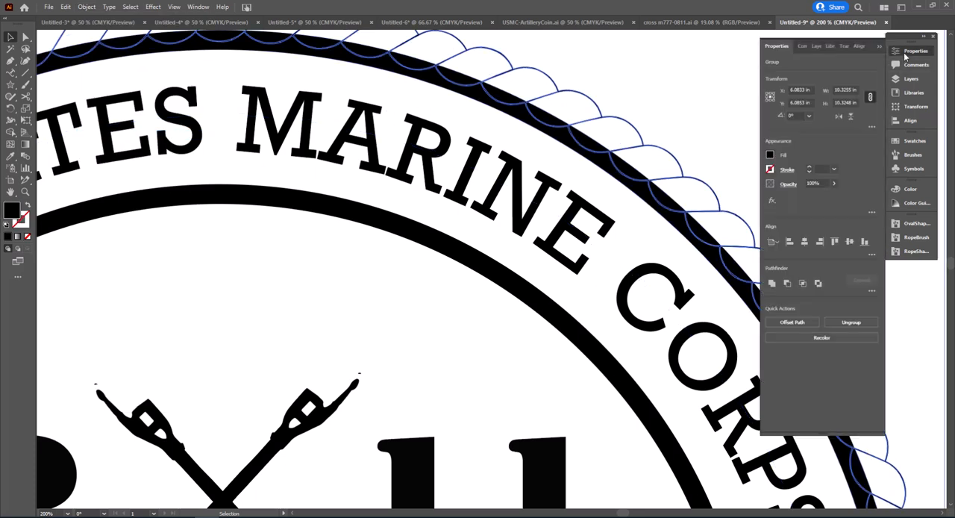
left_click(810, 169)
left_click(811, 168)
left_click(810, 169)
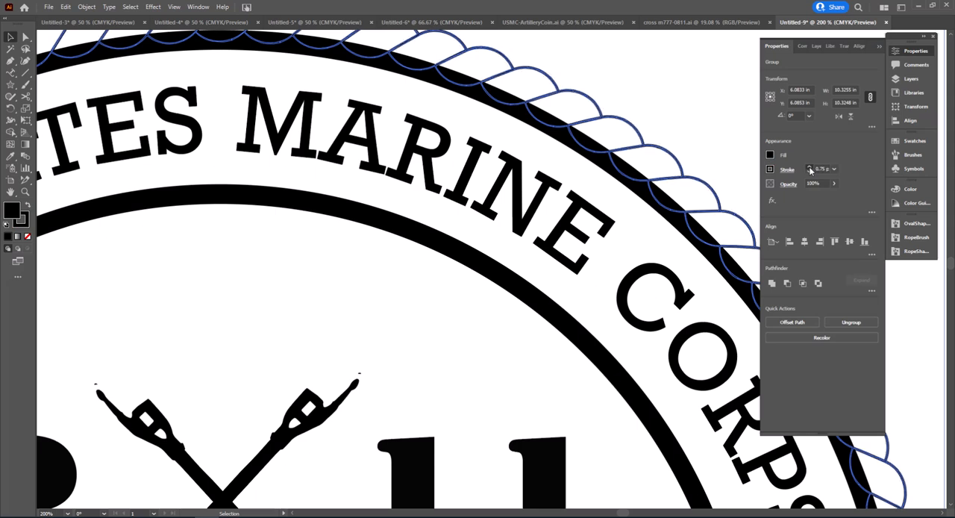
left_click(811, 169)
left_click(810, 168)
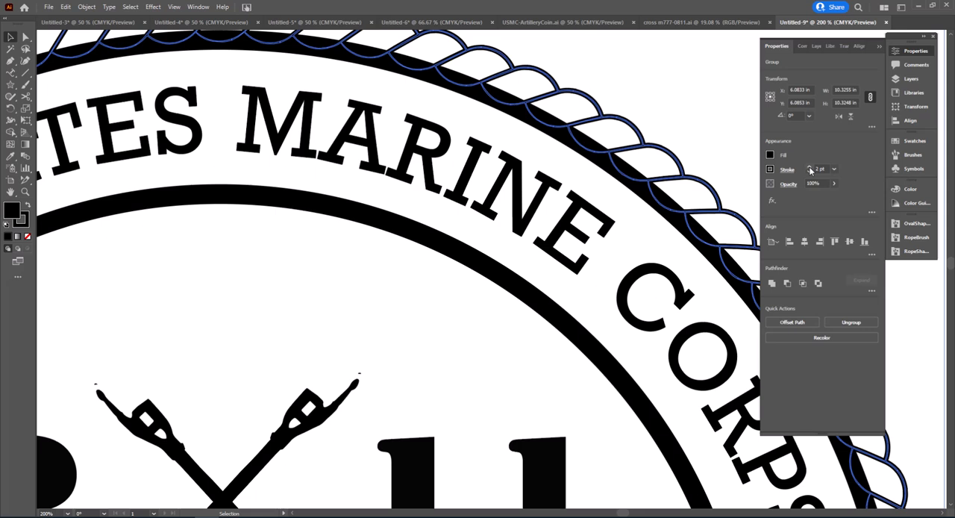
left_click(810, 168)
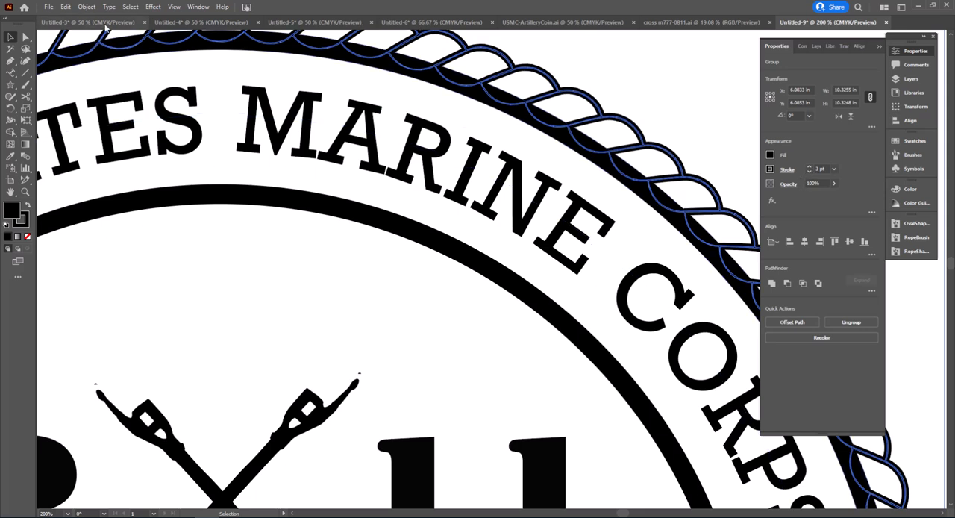
Step: Expand the fill and stroke of the rope border into filled shapes
left_click(87, 7)
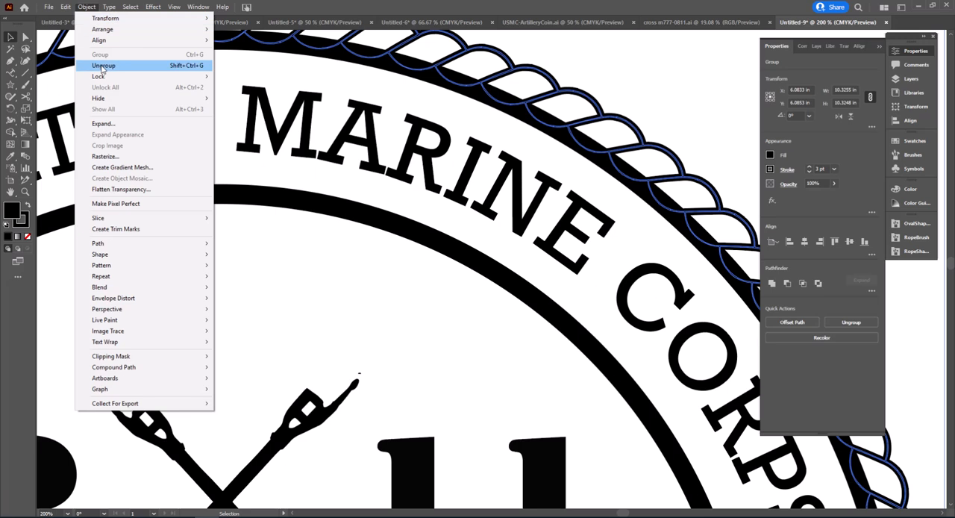
left_click(104, 123)
left_click(442, 319)
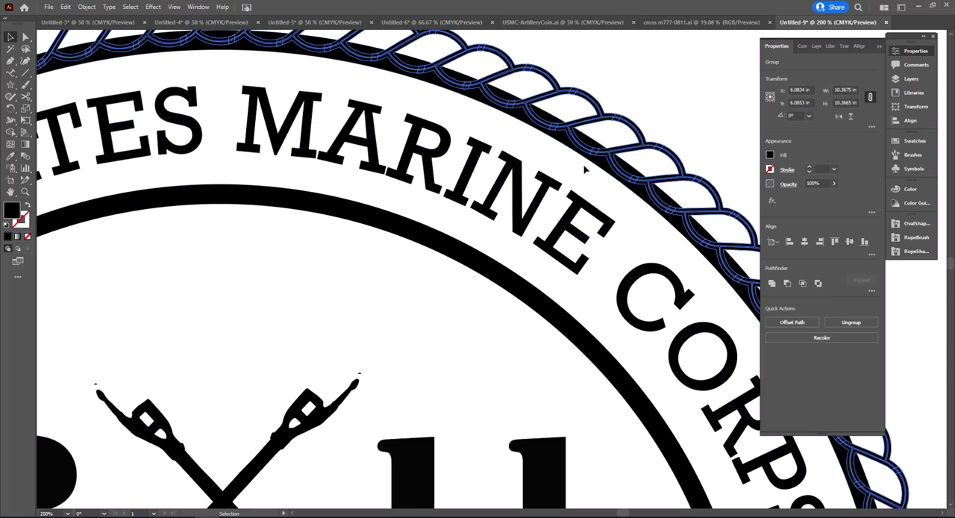
Step: Unite the rope border with the outer ring using Pathfinder and check the merged shape in outline view
mouse_move(684, 106)
left_mouse_down()
mouse_move(643, 153)
mouse_move(585, 169)
left_mouse_up()
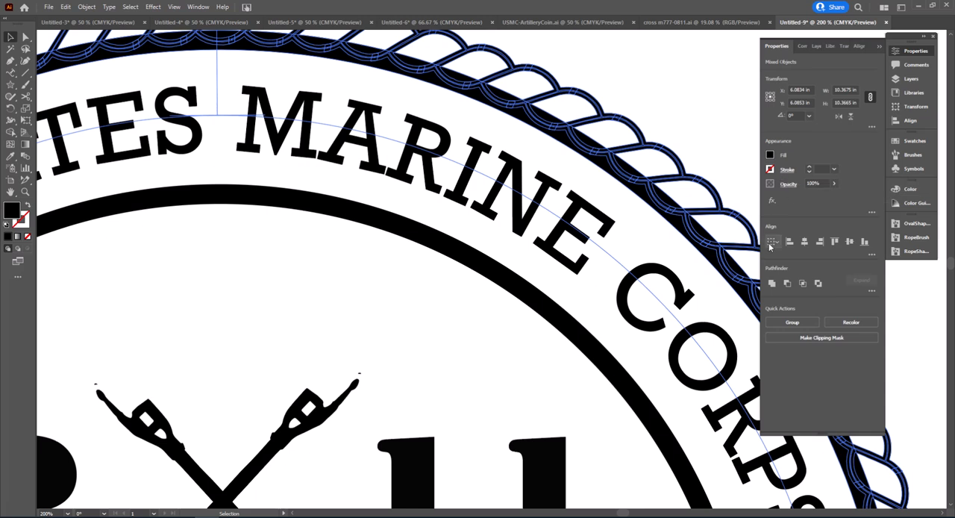
left_click(773, 283)
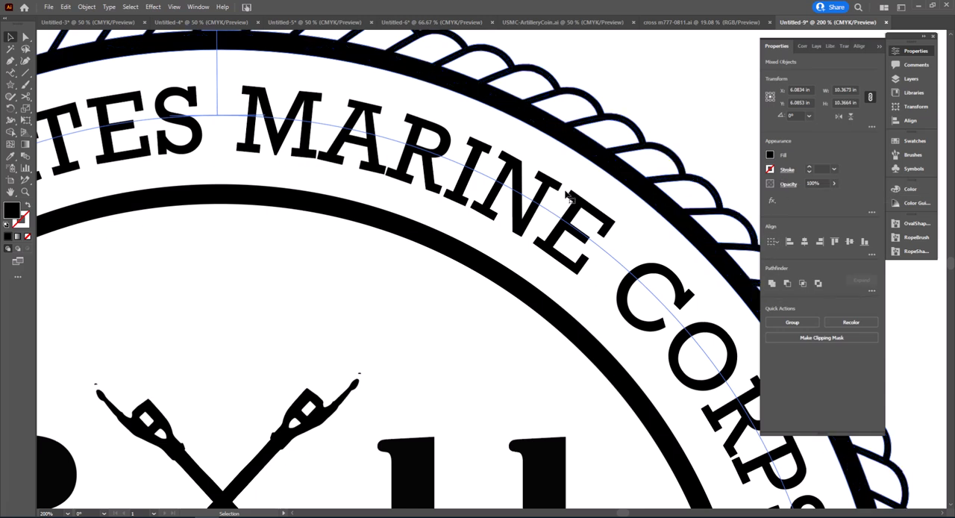
key("a")
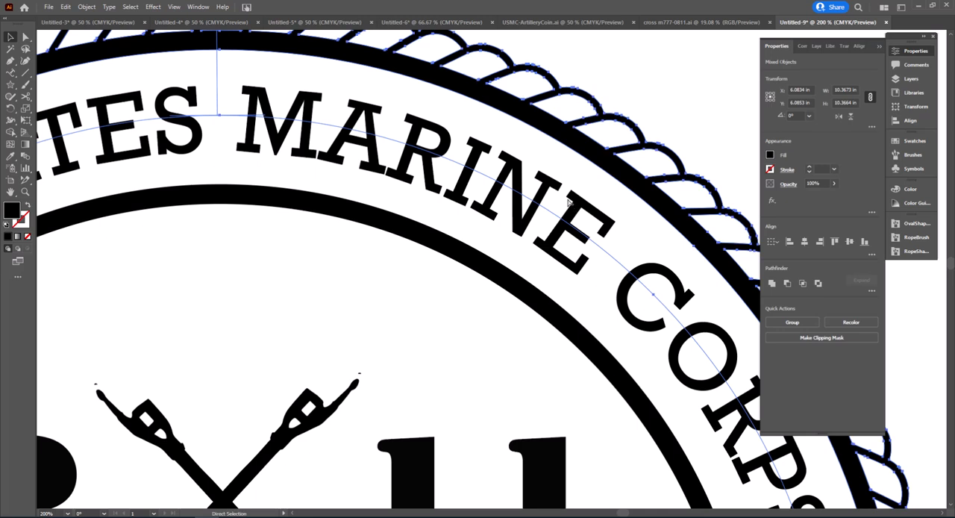
key("ctrl+y")
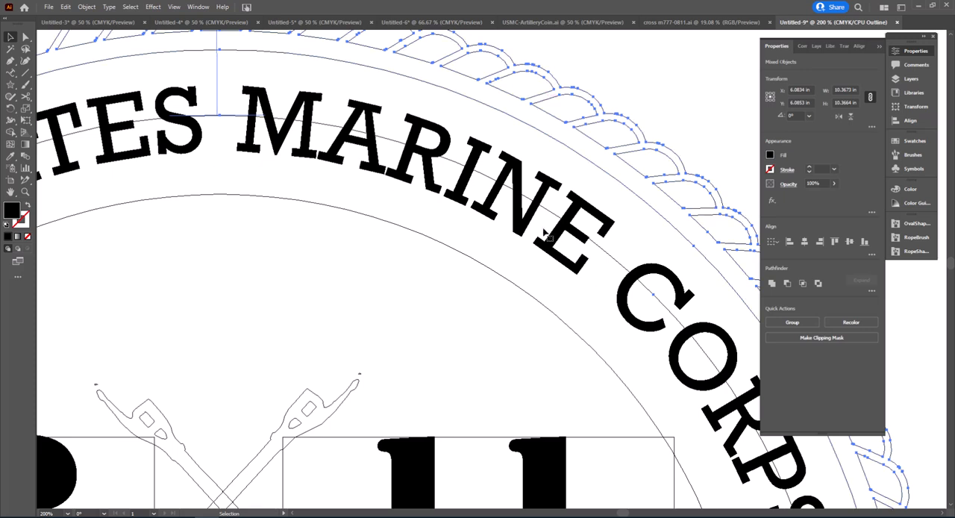
key("ctrl+y")
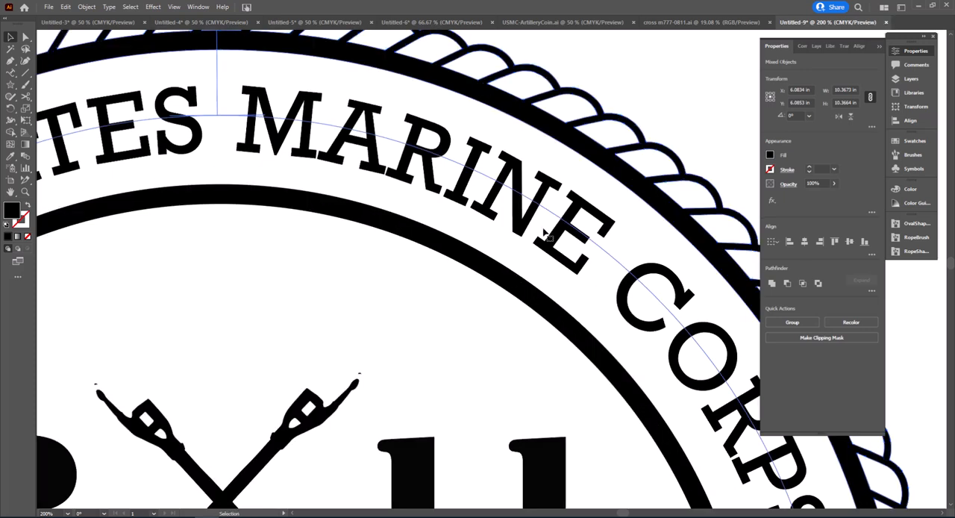
Step: Expand the fill and stroke of the inner circle around the crossed guns
scroll(534, 232, "down", 2)
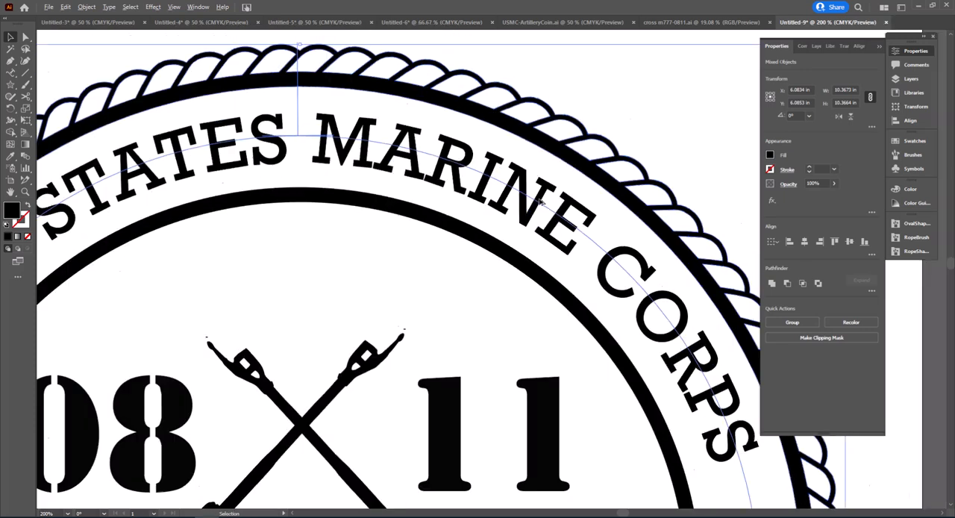
scroll(520, 232, "down", 1)
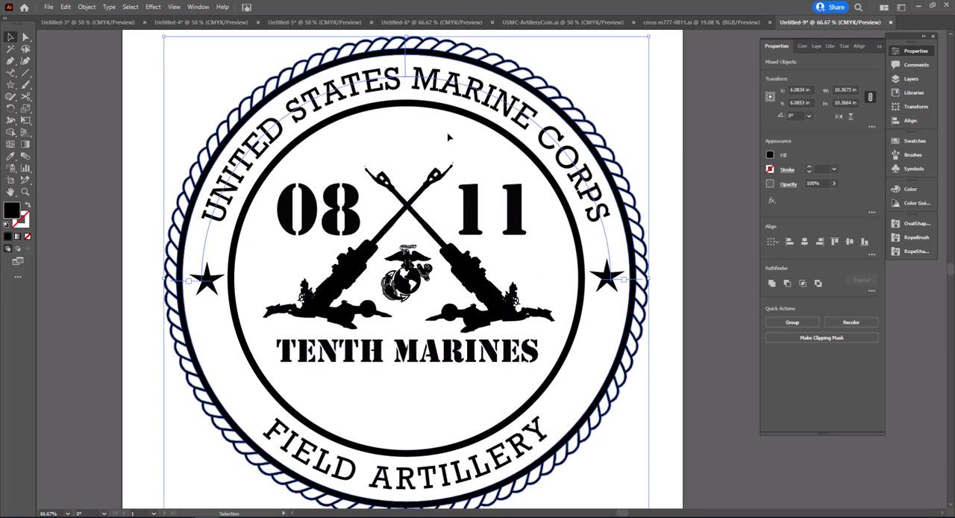
left_click(437, 112)
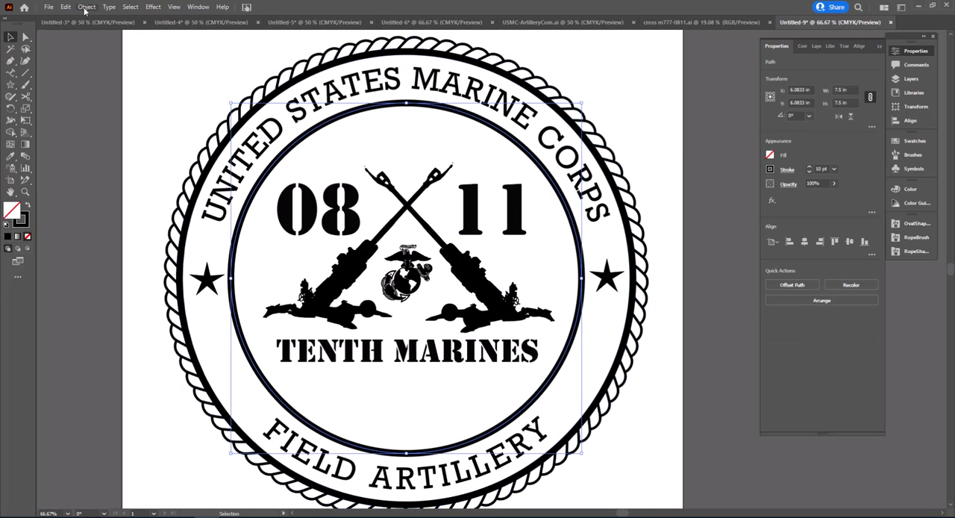
left_click(86, 6)
left_click(98, 122)
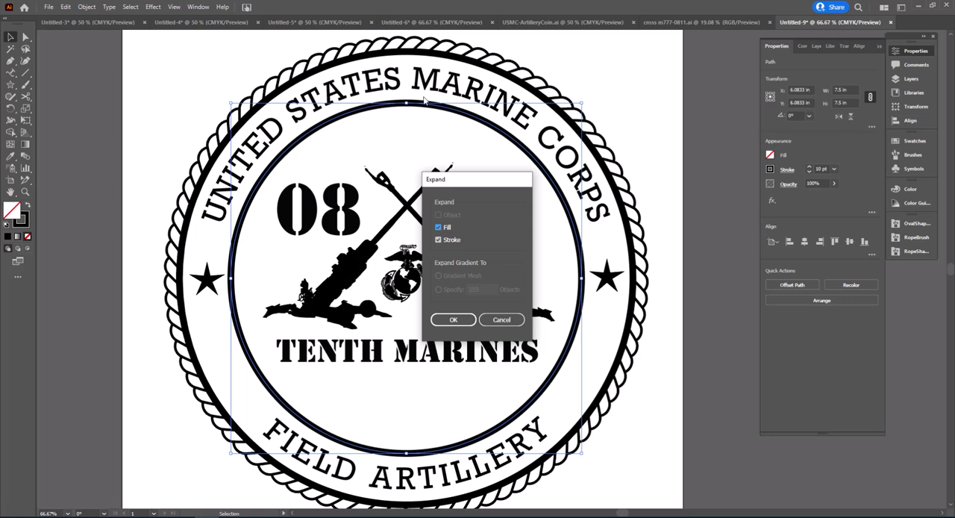
left_click(447, 322)
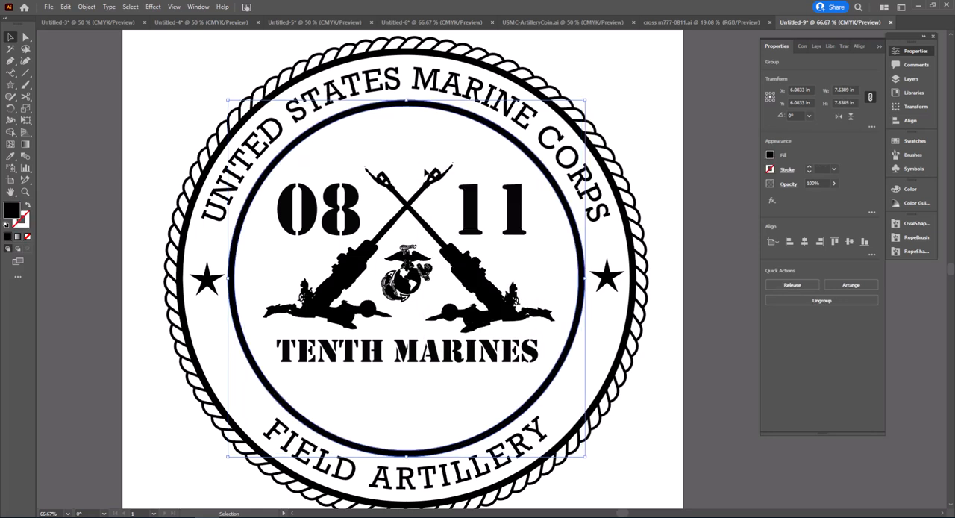
Step: Convert the "08" text beside the crossed guns to outlines
left_click(415, 215)
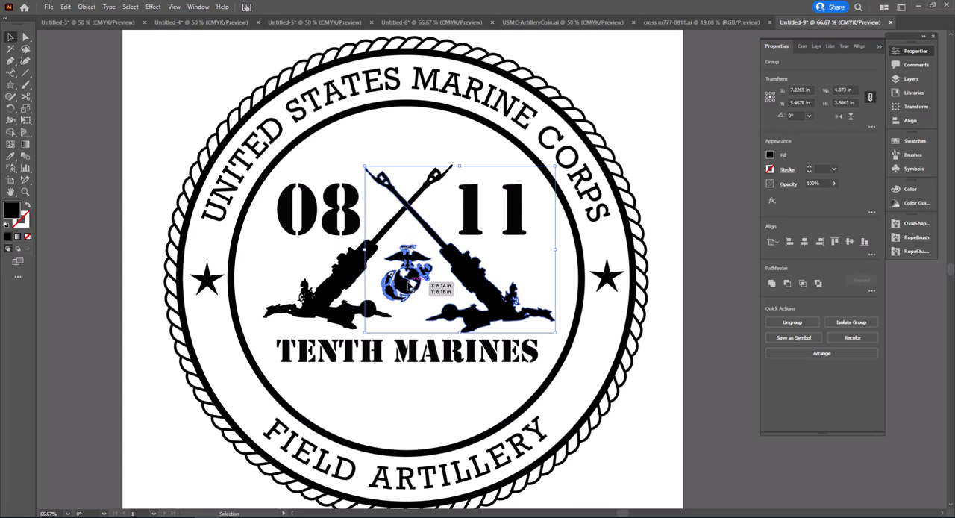
left_click(340, 229)
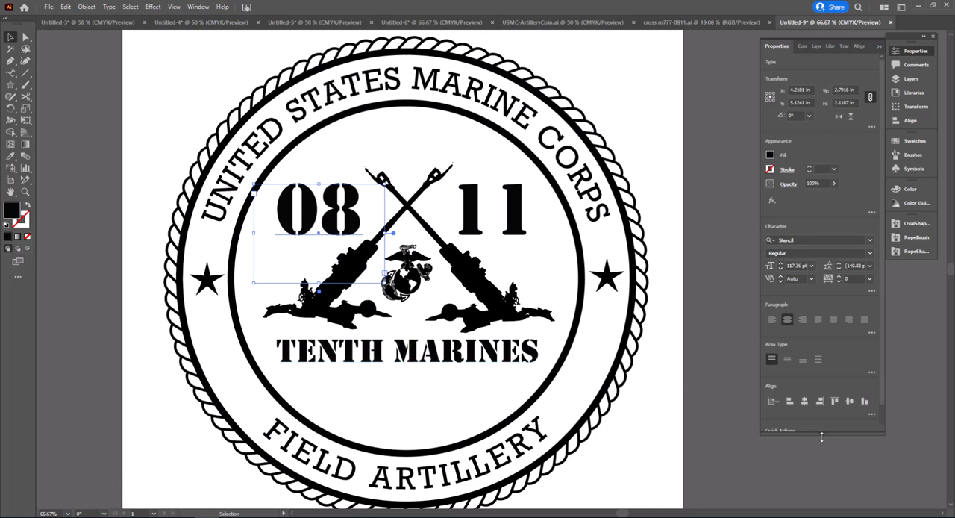
left_click_drag(823, 437, 823, 474)
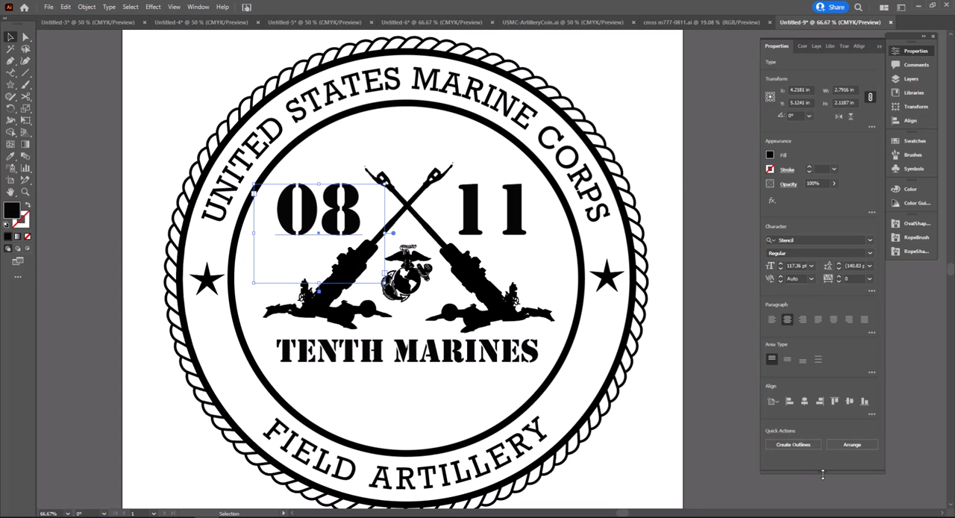
left_click(796, 445)
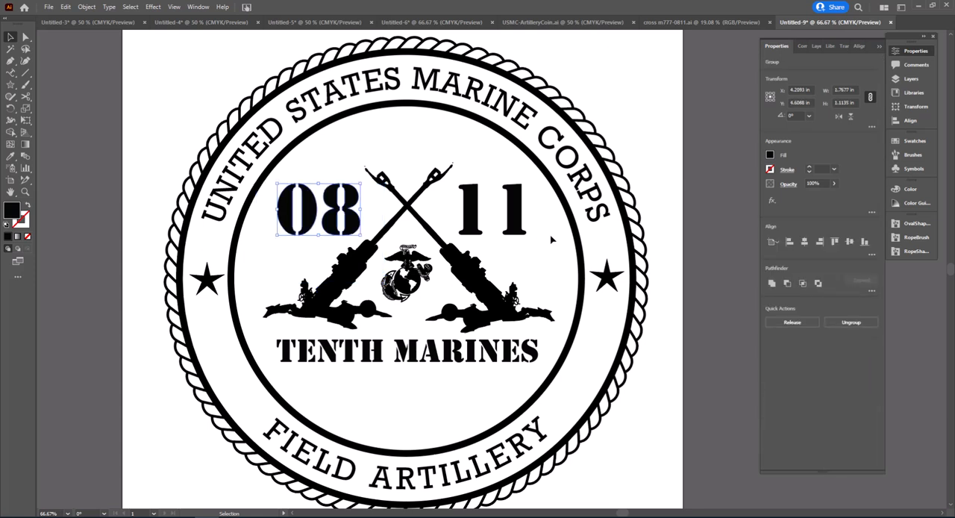
Step: Convert the "11", "TENTH MARINES" and both curved texts to outlines together, and display the whole seal in outline view
left_click(521, 233)
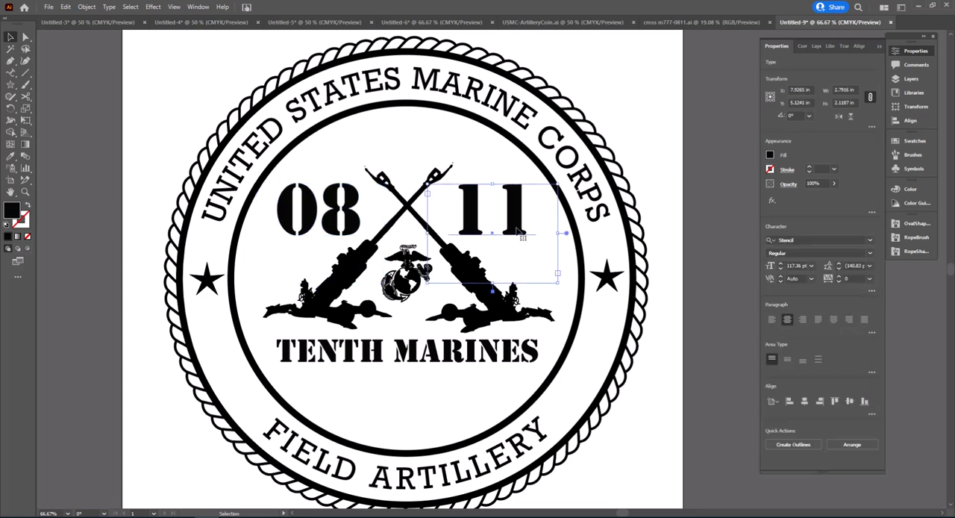
left_click(571, 146, "shift")
left_click(515, 350, "shift")
left_click(519, 457, "shift")
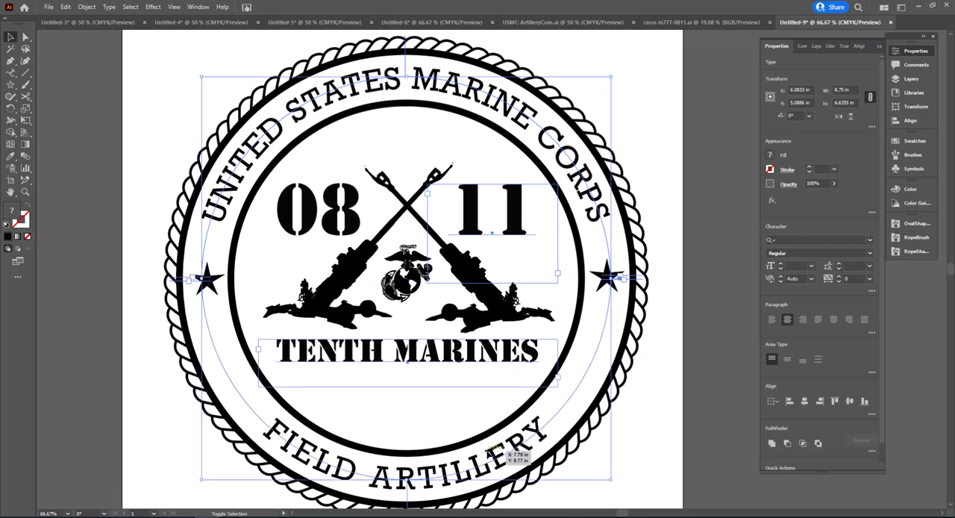
scroll(784, 438, "down", 1)
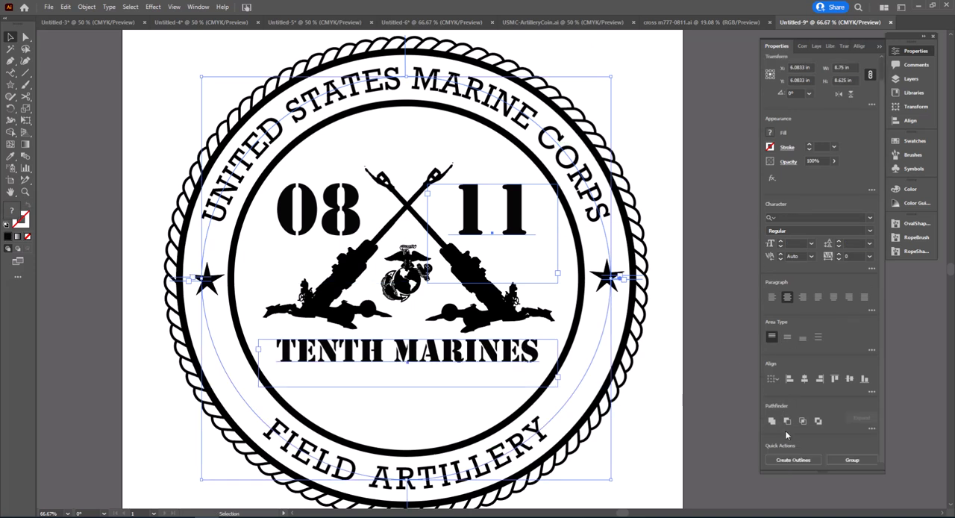
left_click(793, 461)
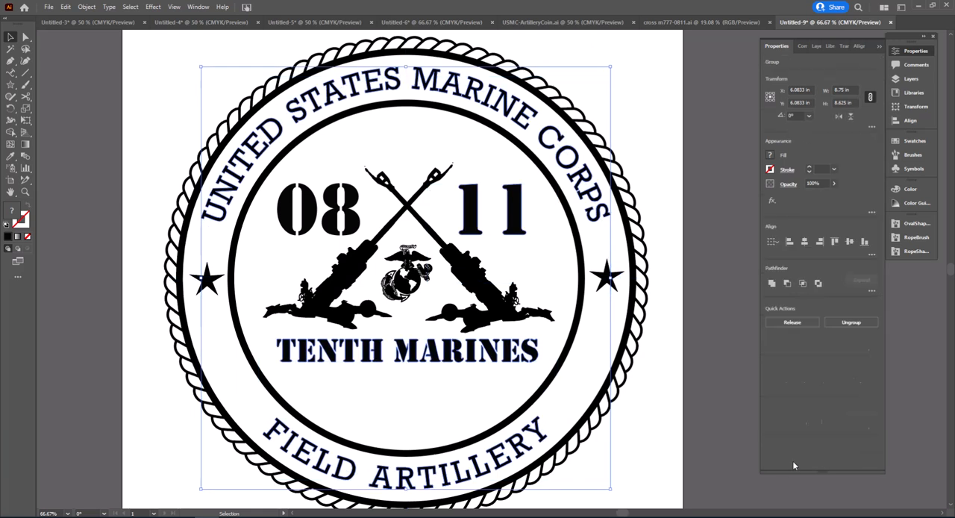
left_click(675, 356)
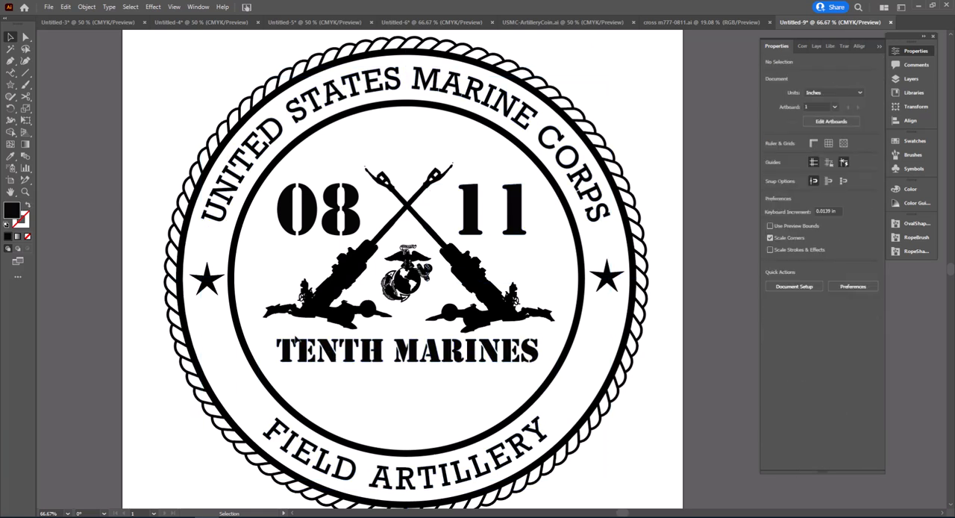
key("ctrl+y")
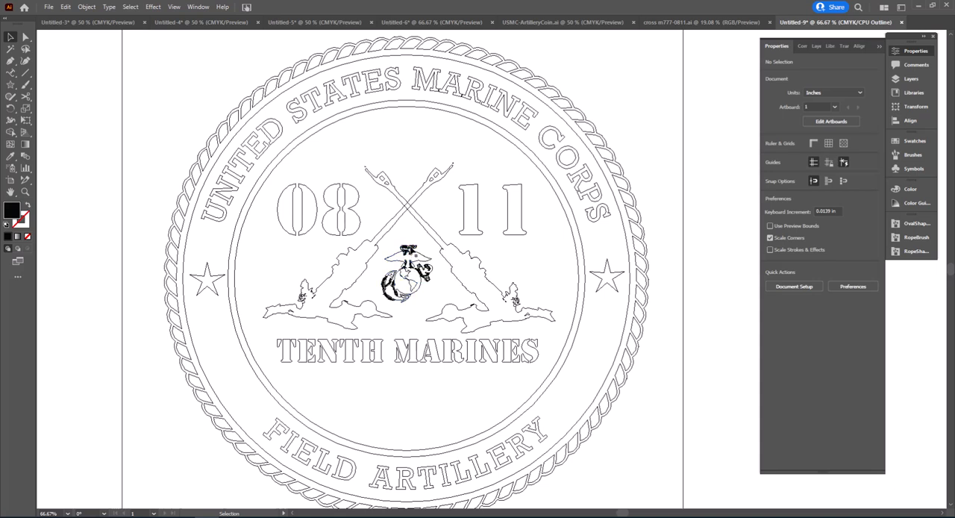
Step: Examine the outlines of the eagle, globe and anchor emblem and the full seal, and return the artwork to normal preview display
scroll(406, 271, "up", 6)
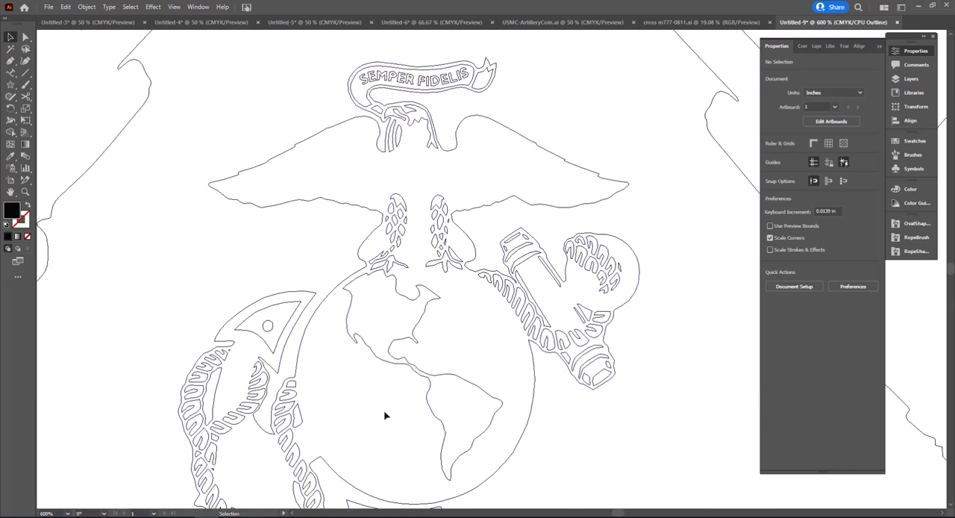
scroll(386, 414, "down", 2)
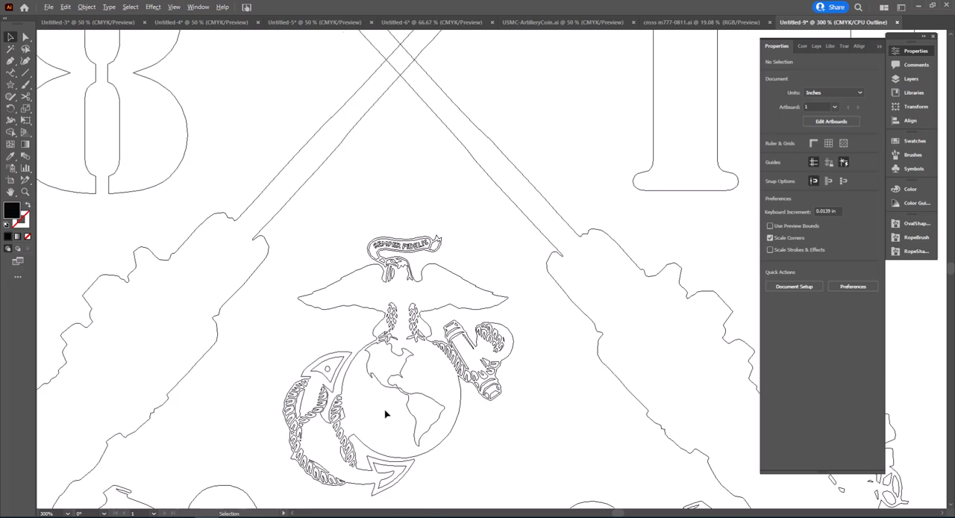
scroll(385, 414, "down", 3)
scroll(392, 395, "down", 1)
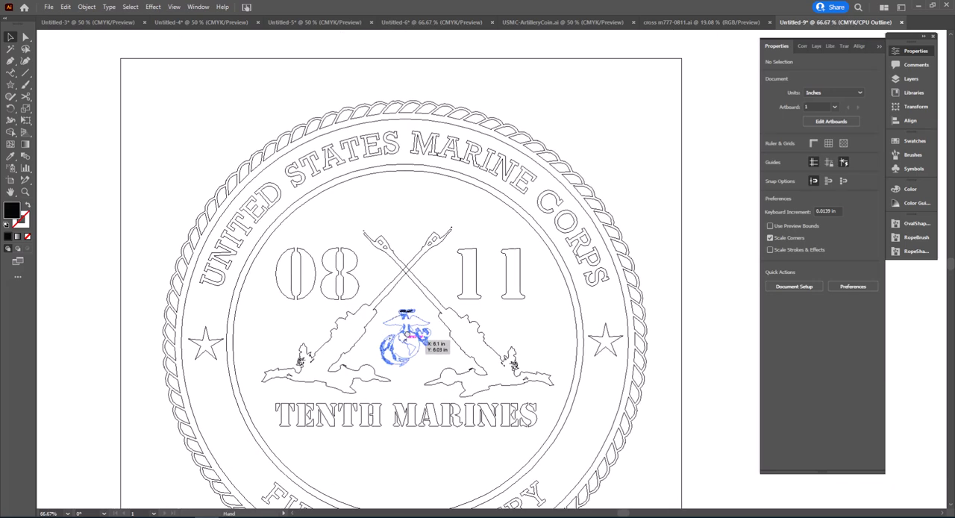
scroll(411, 313, "down", 1)
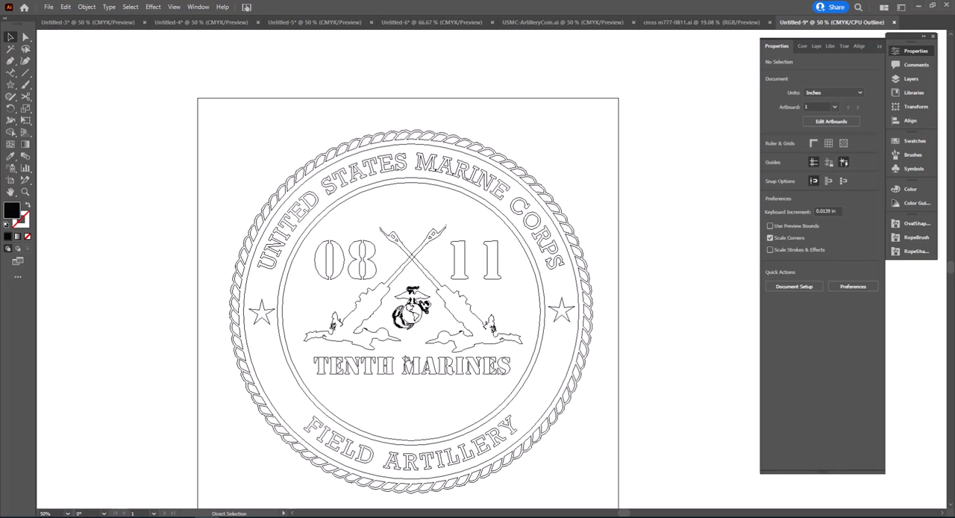
key("ctrl+y")
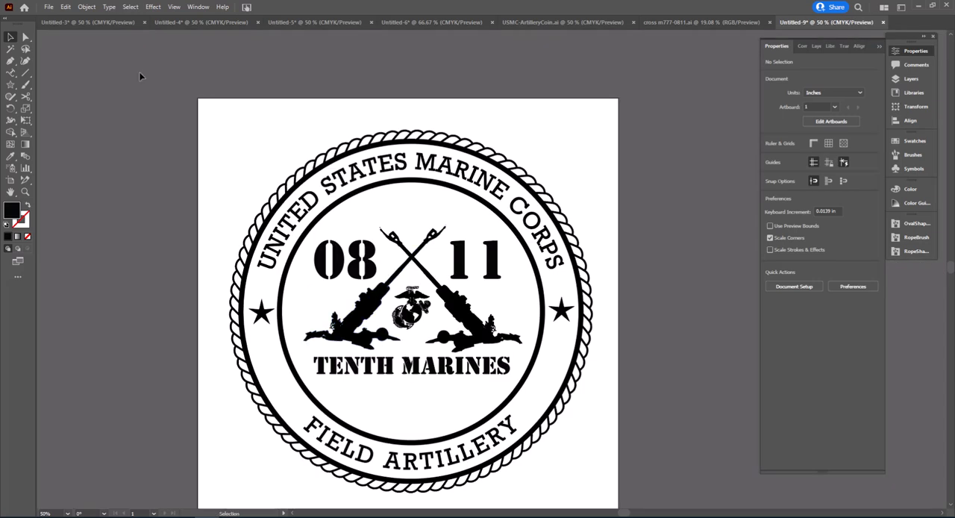
Step: Export the seal as an SVG named USMC-ArtilleryCoin1.svg in the Military folder, keeping the offered SVG options
left_click(49, 8)
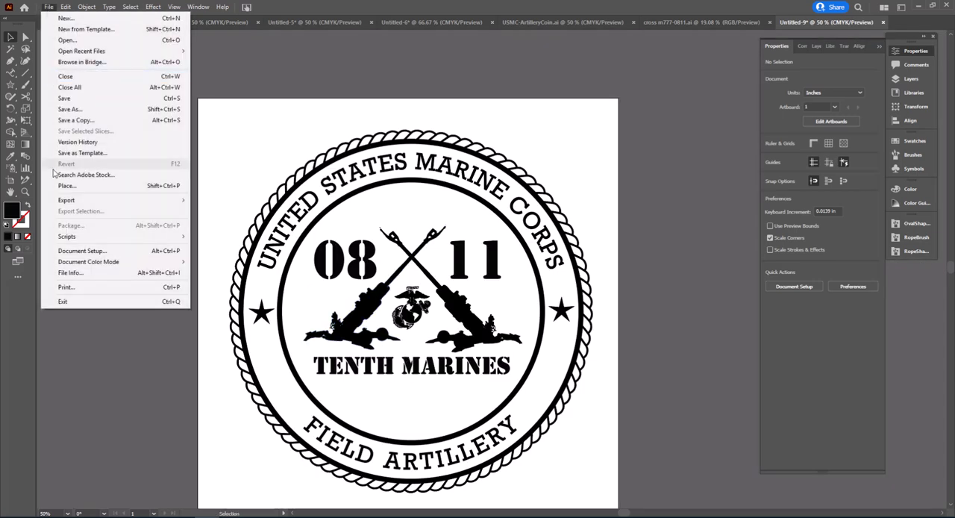
left_click(95, 208)
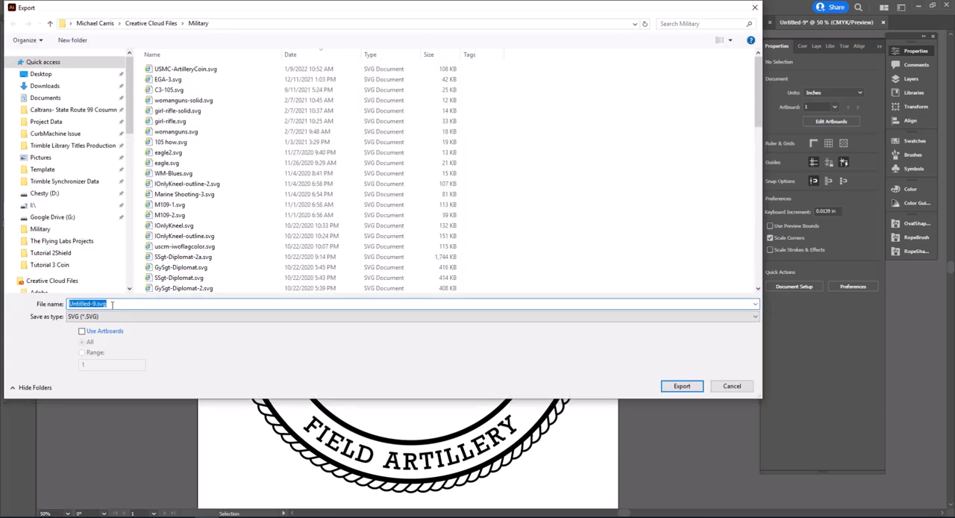
left_click(193, 71)
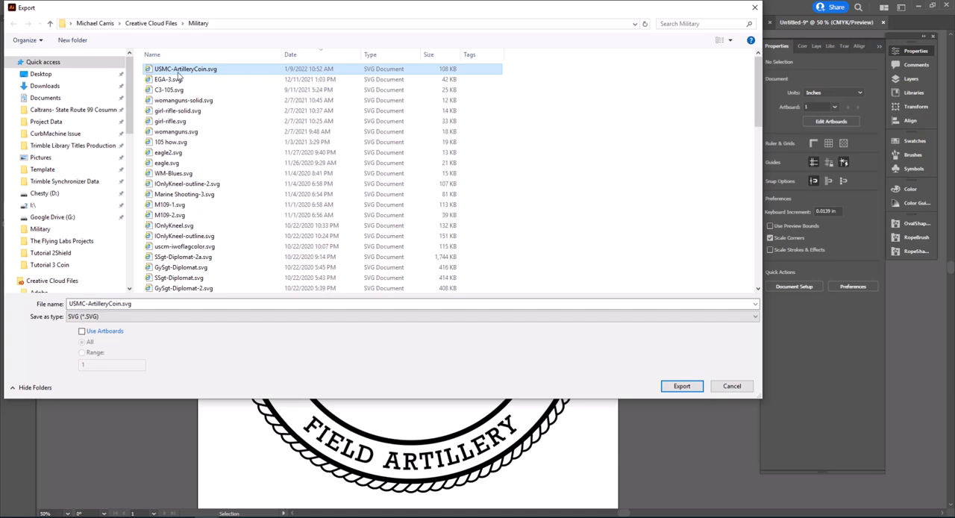
double_click(120, 304)
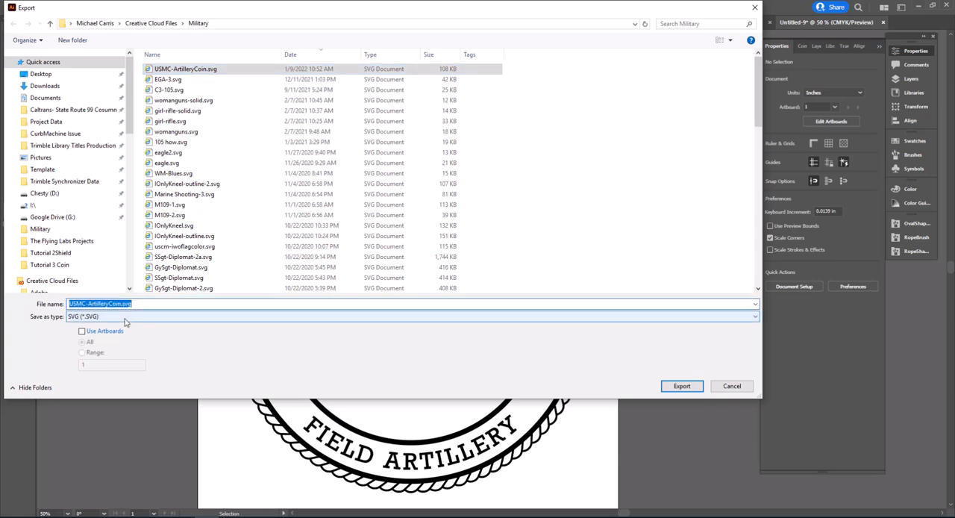
key("Home")
key("Right")
key("Right")
key("Right")
key("Right")
key("Right")
key("Right")
key("Right")
key("Right")
key("Right")
type("1")
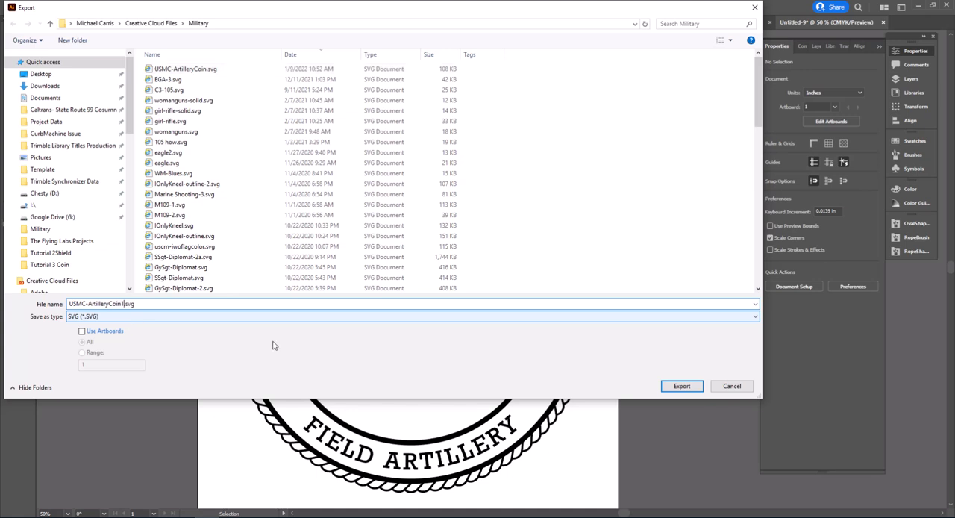
left_click(677, 388)
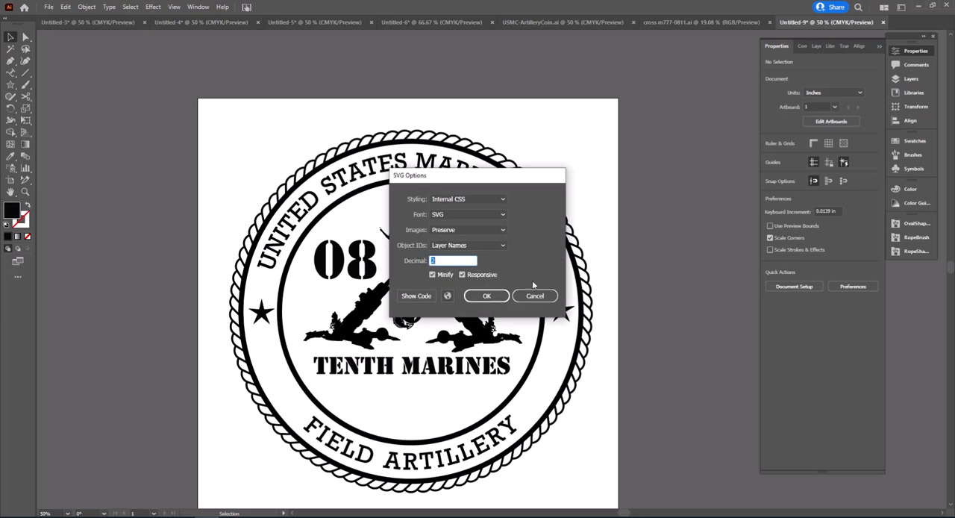
left_click(487, 296)
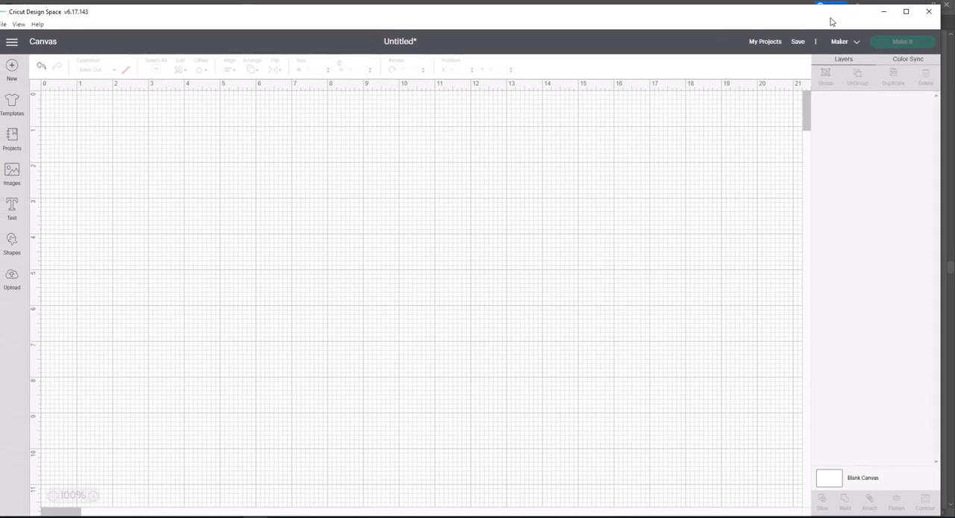
Step: Switch to a maximized Cricut Design Space, upload USMC-ArtilleryCoin1.svg from the Military folder as an image, and add it to the canvas
left_click(906, 11)
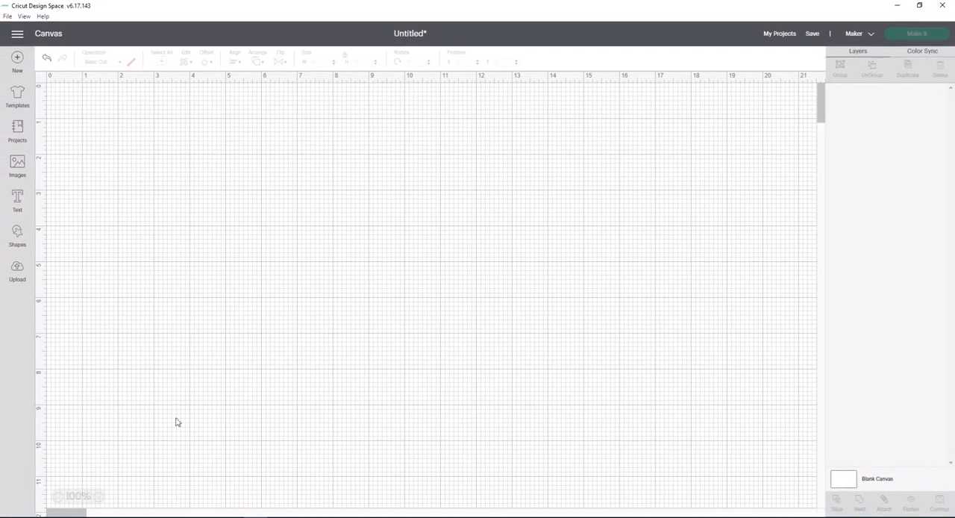
left_click(12, 274)
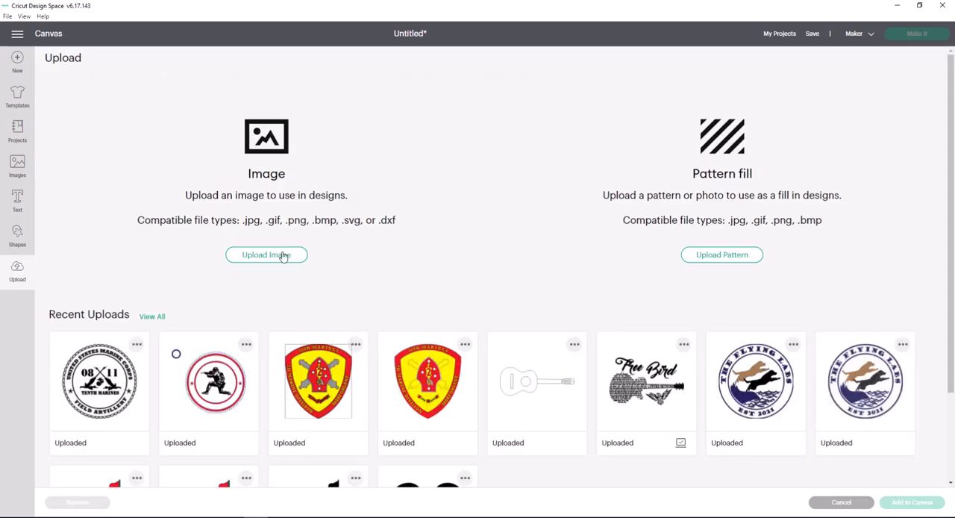
left_click(283, 255)
left_click(495, 266)
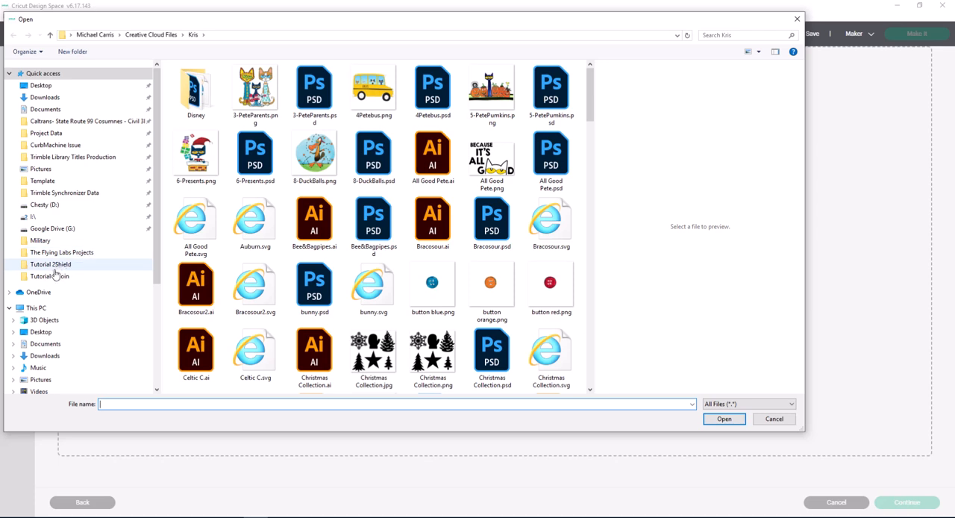
left_click(60, 239)
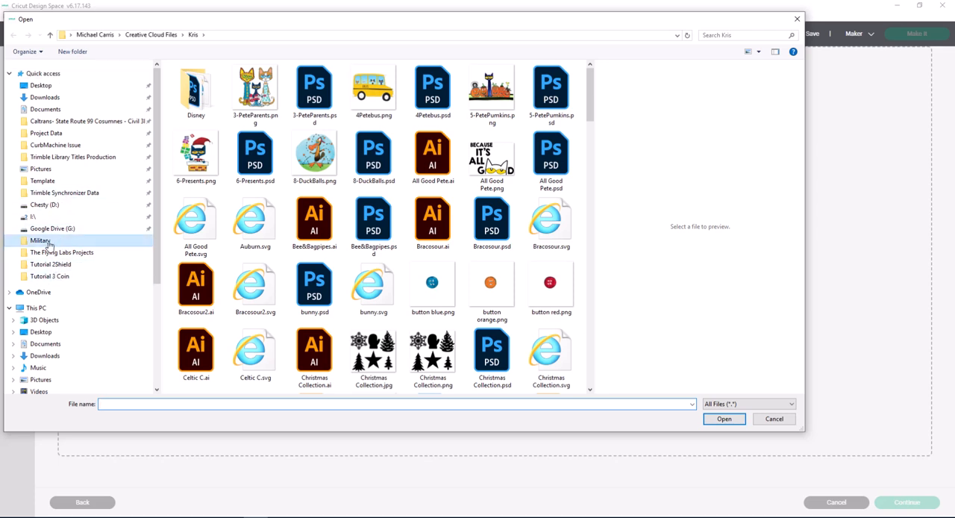
left_click(232, 81)
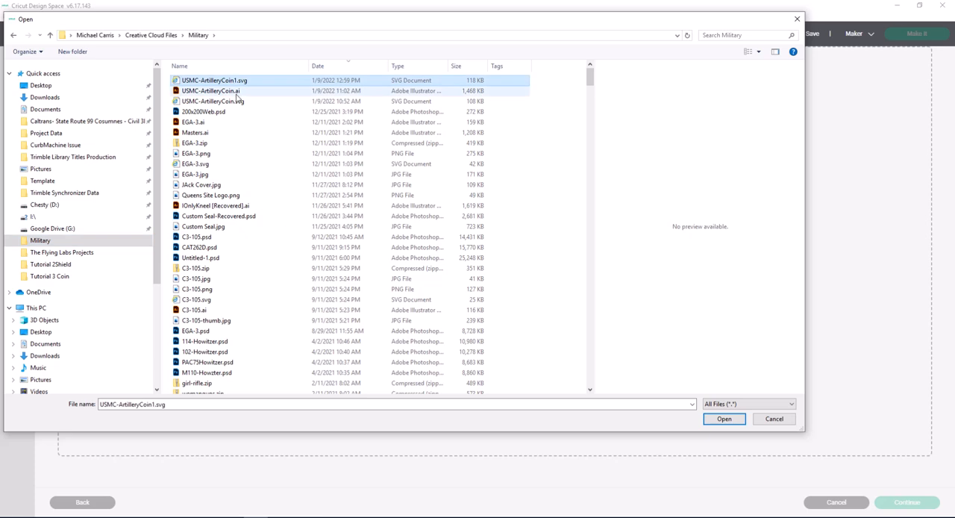
left_click(710, 423)
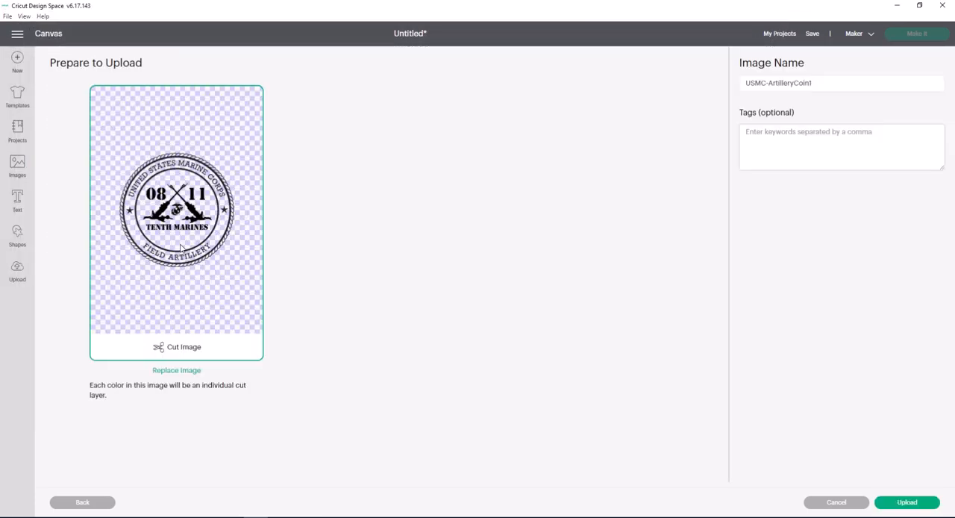
left_click(905, 506)
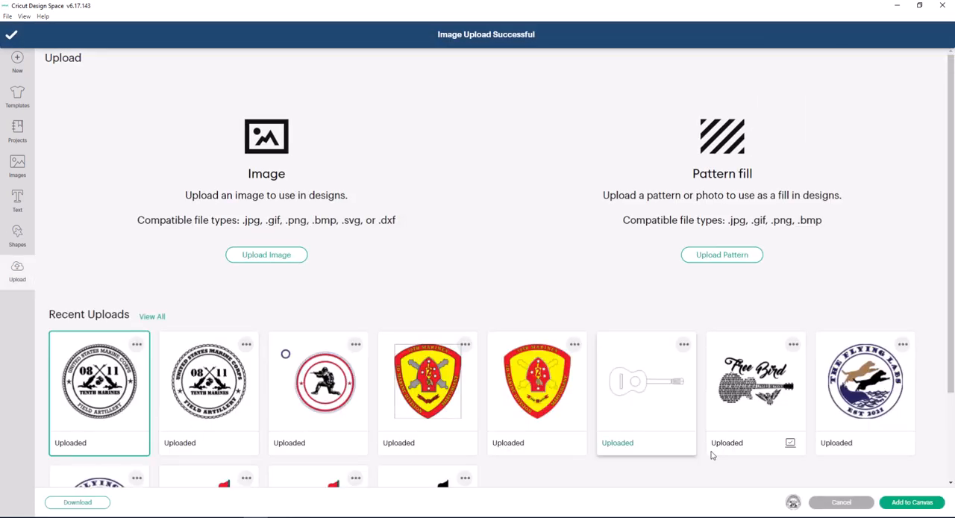
left_click(912, 502)
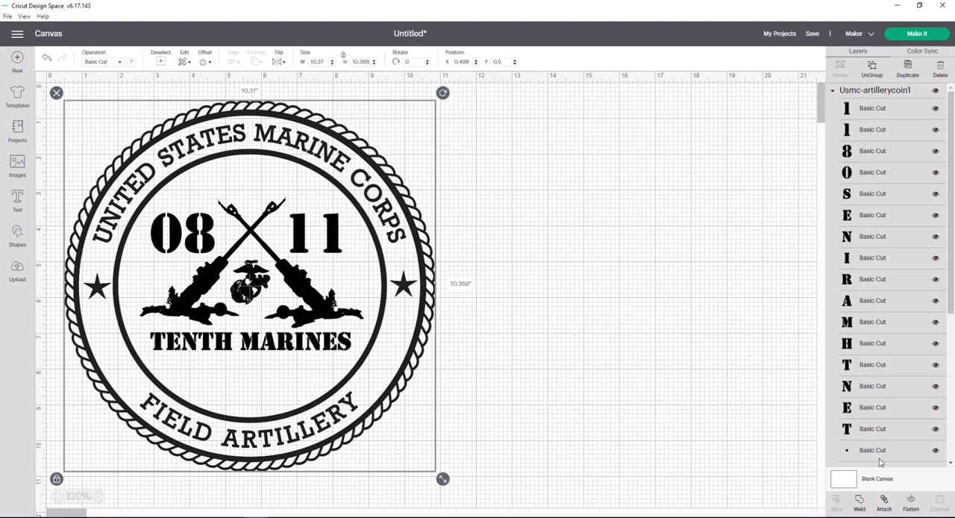
Step: Ungroup the seal into separate pieces and check one gun, the inner circle and the rope ring individually
left_click(871, 69)
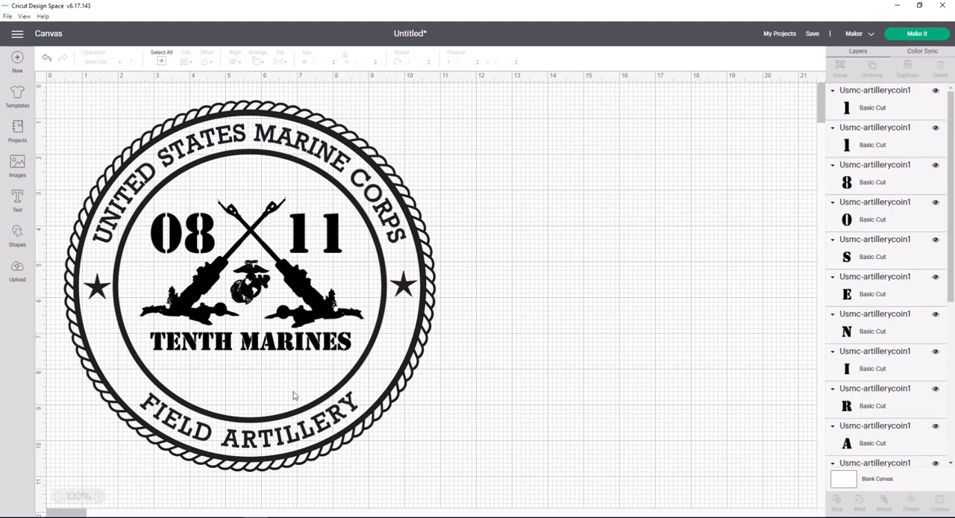
left_click(337, 301)
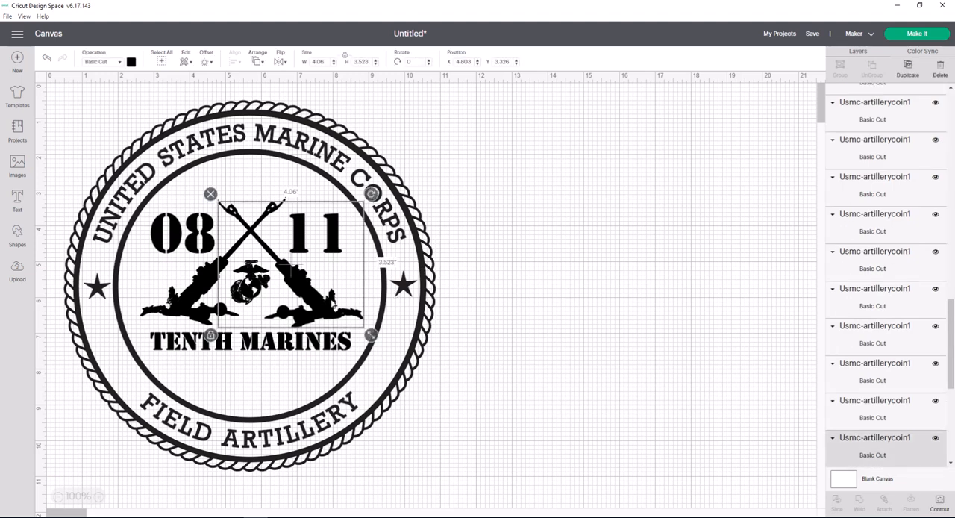
left_click(387, 215)
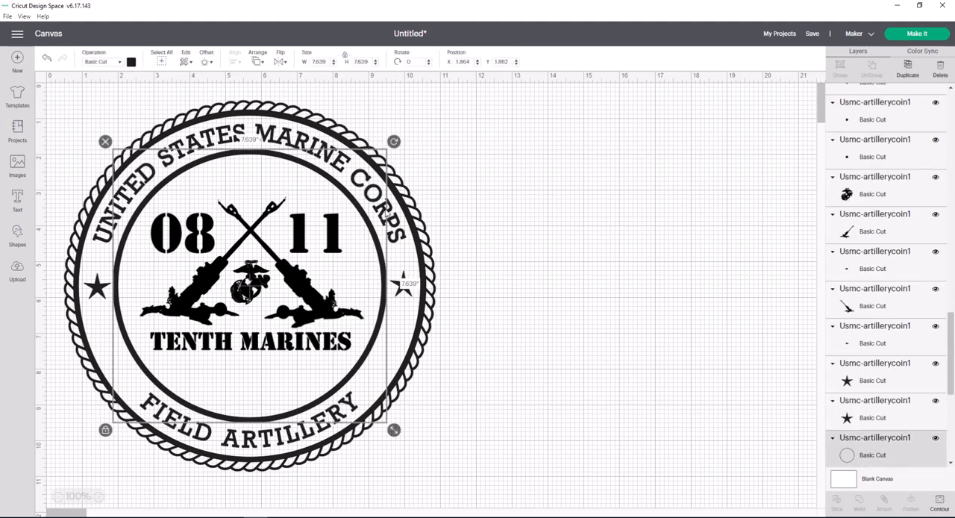
left_click(418, 224)
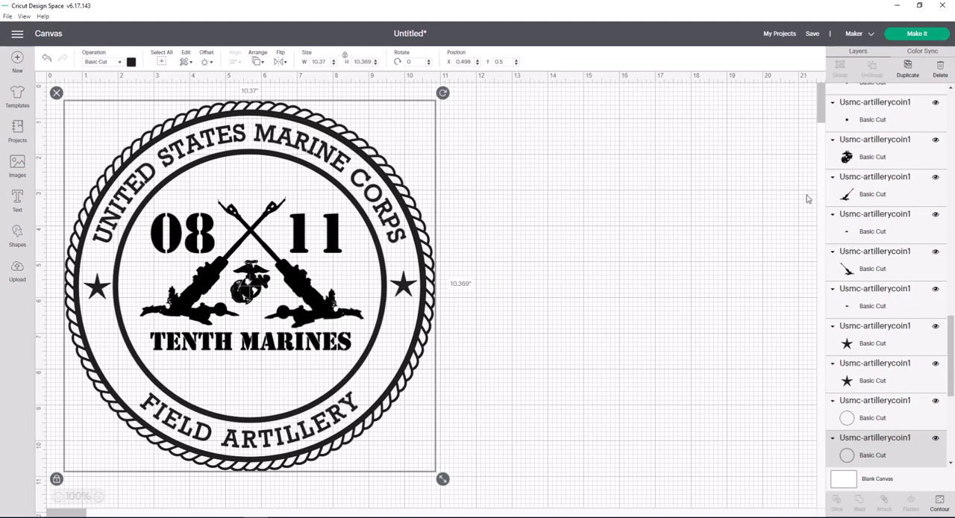
scroll(869, 295, "down", 3)
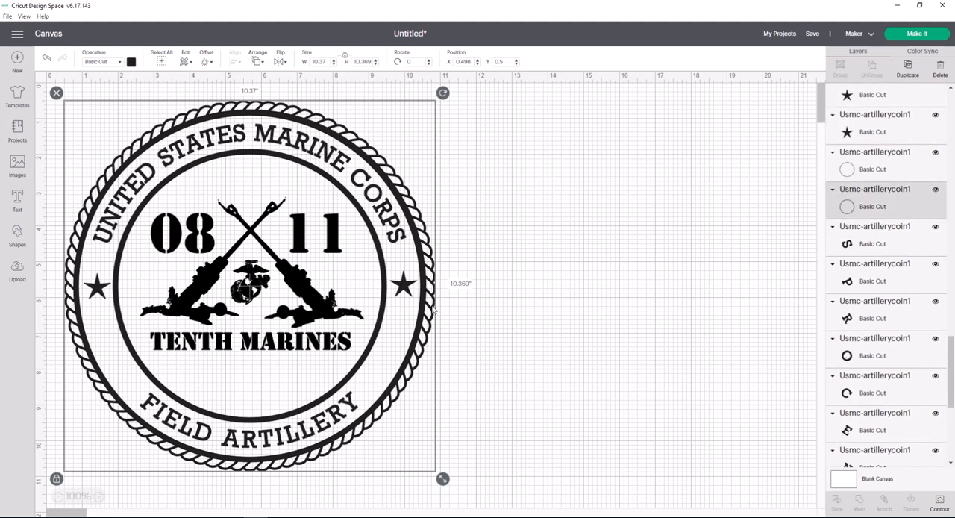